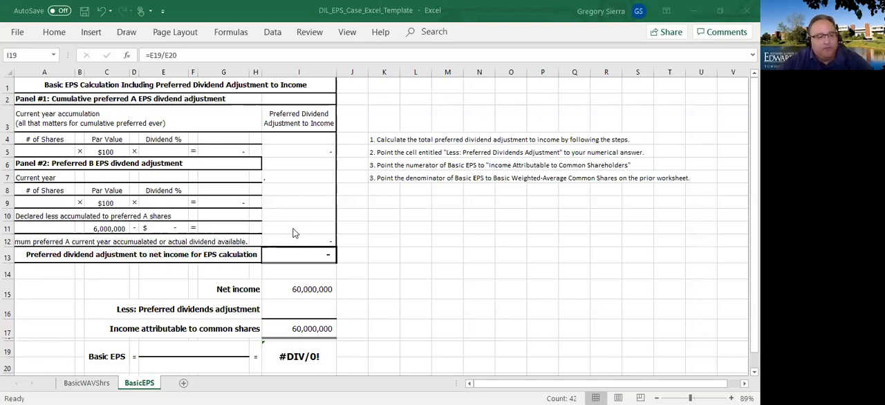
- Examine the preferred dividend adjustment panels, the net income section and the Basic EPS formula on the BasicEPS sheet
click(89, 113)
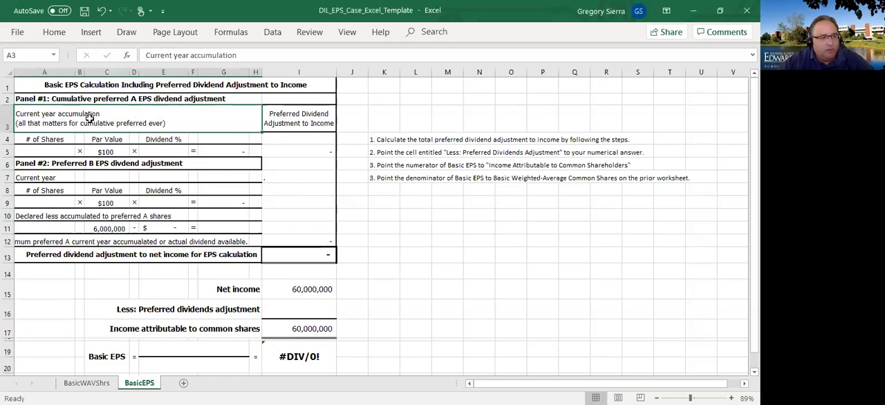
drag(44, 97, 325, 254)
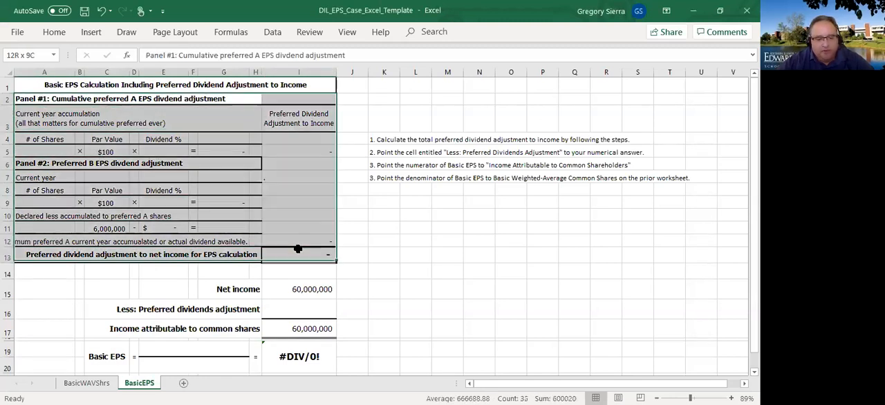
click(394, 275)
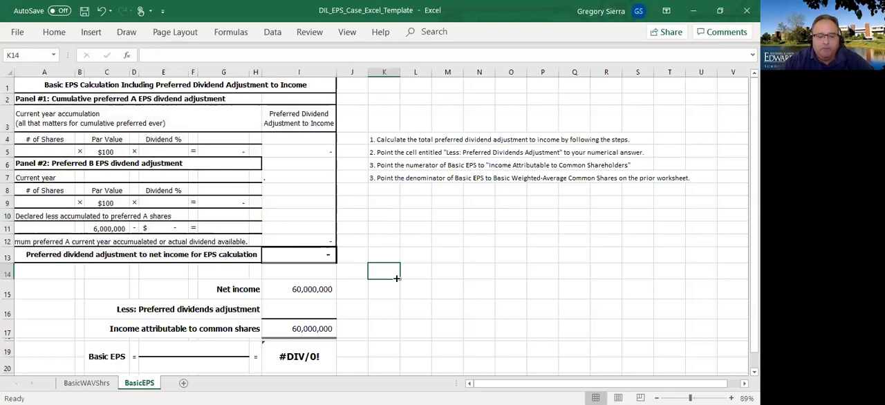
click(330, 295)
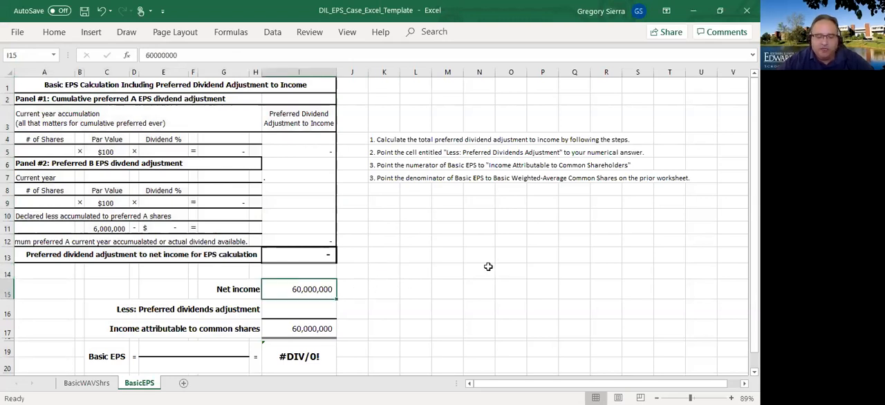
scroll(497, 266, down, 1)
click(315, 262)
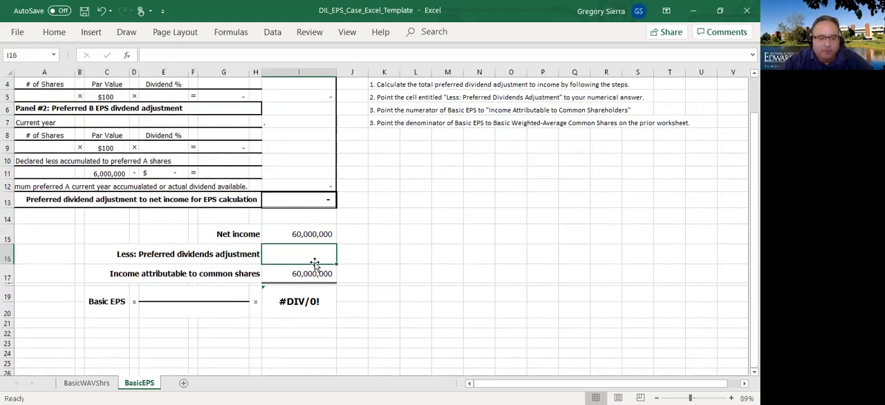
scroll(314, 208, up, 1)
mouse_move(300, 255)
mouse_down()
mouse_move(97, 139)
mouse_move(93, 122)
mouse_move(86, 142)
mouse_up()
scroll(235, 283, down, 2)
click(226, 274)
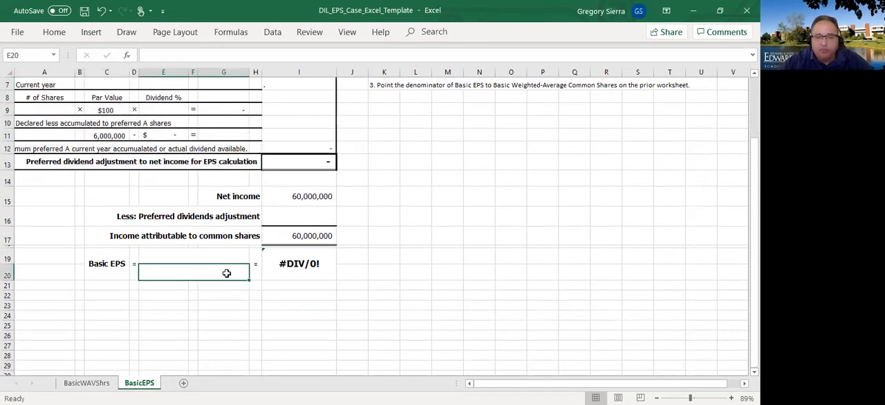
click(299, 269)
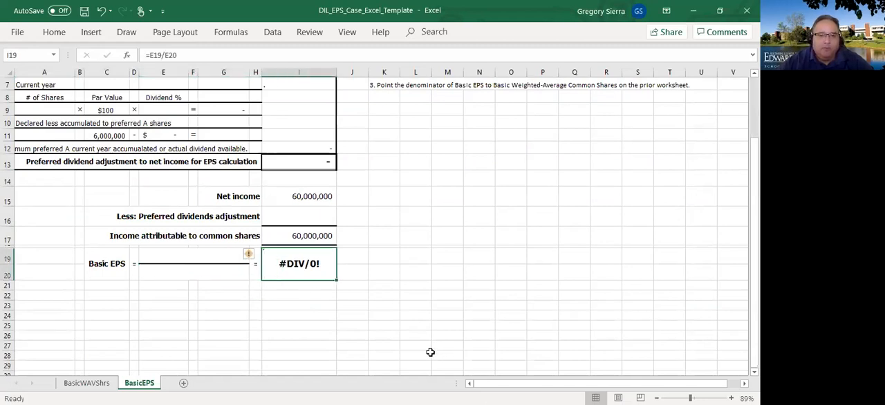
scroll(398, 346, up, 2)
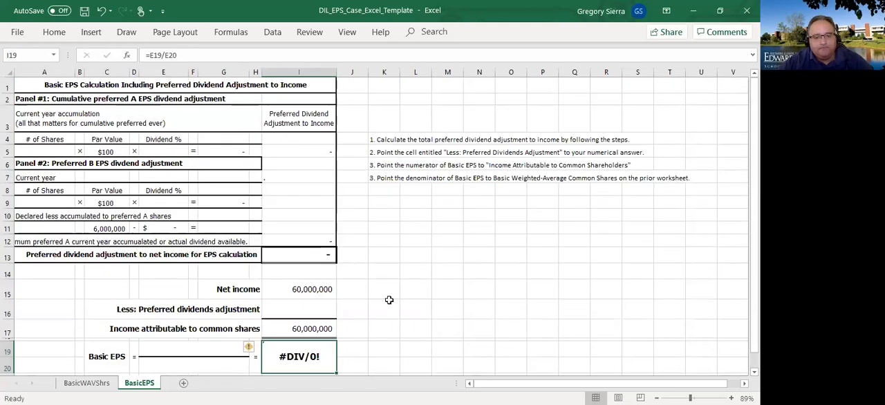
- Enter 1,000,000 shares in A5 and a 5% dividend rate in E5 for the cumulative preferred A panel
drag(319, 256, 44, 84)
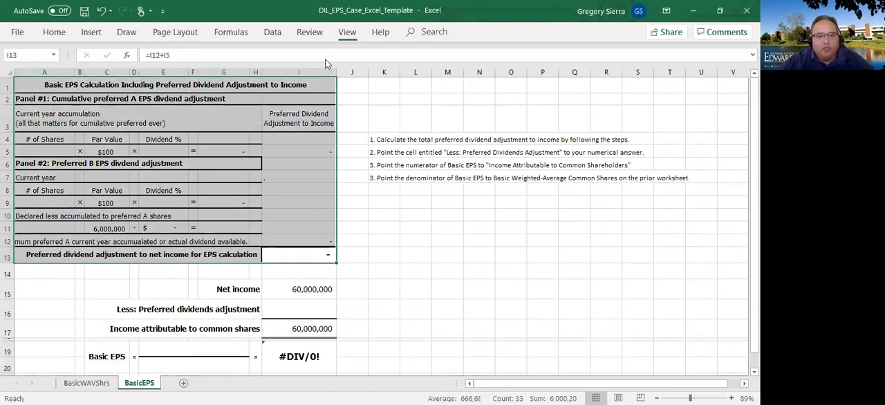
click(349, 33)
click(311, 75)
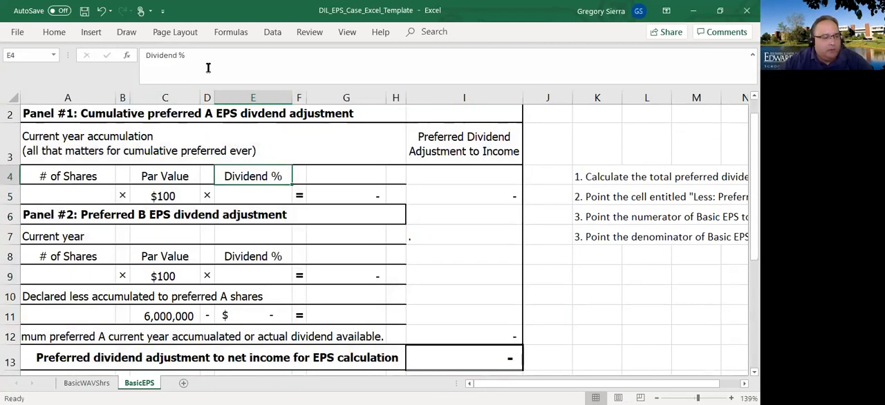
click(81, 197)
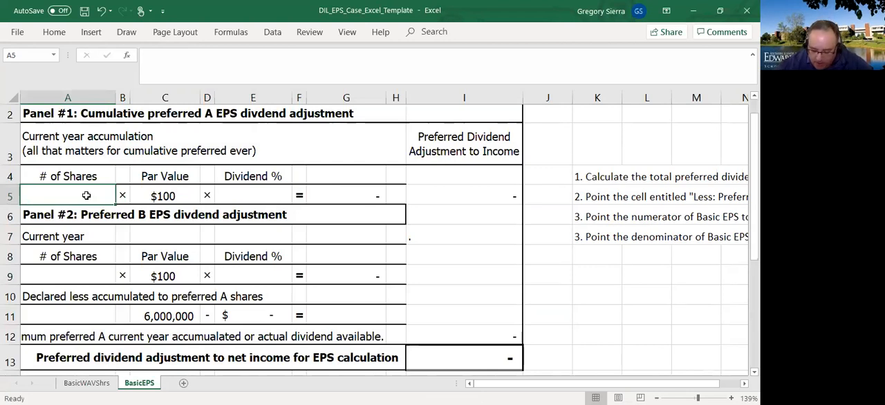
text(1,000,)
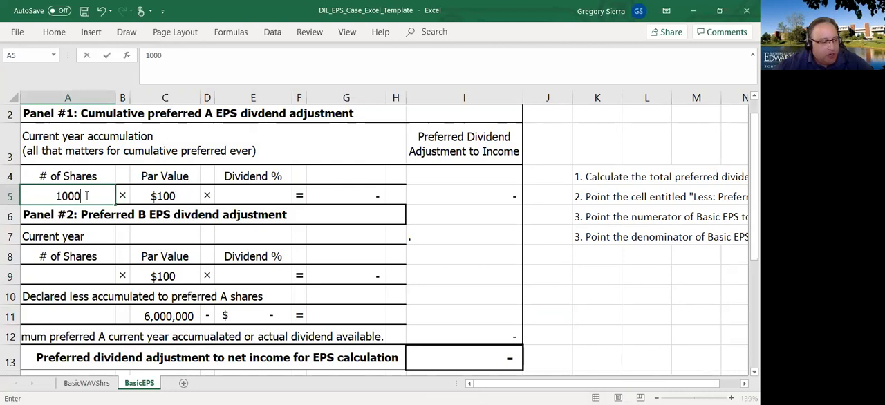
text(000)
key(Return)
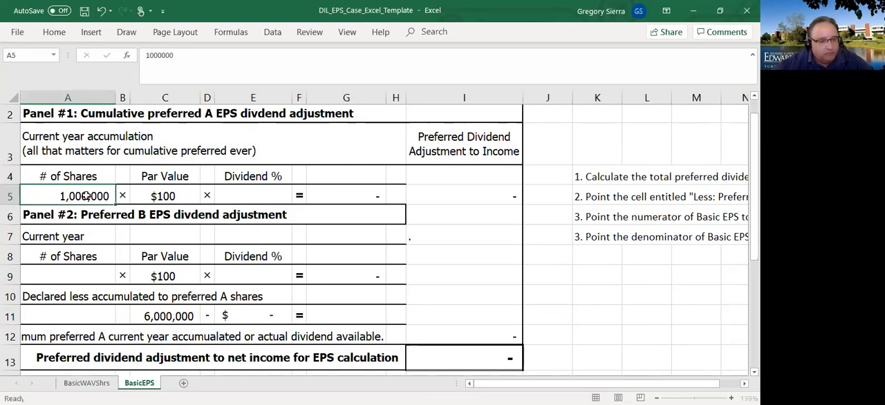
click(263, 192)
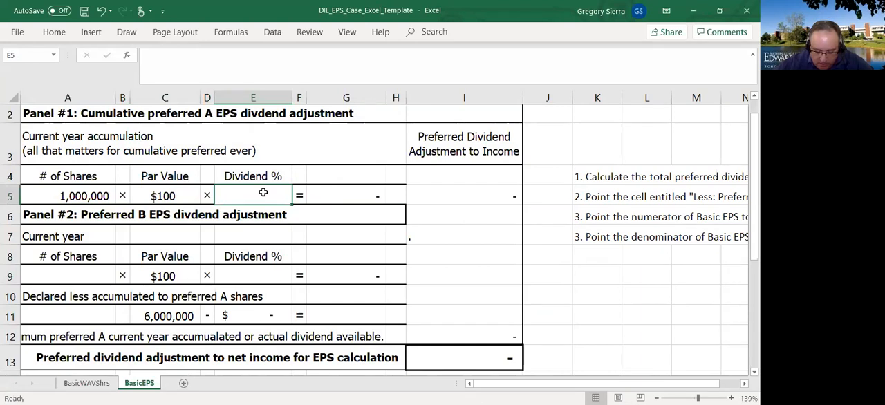
text(5%)
key(Return)
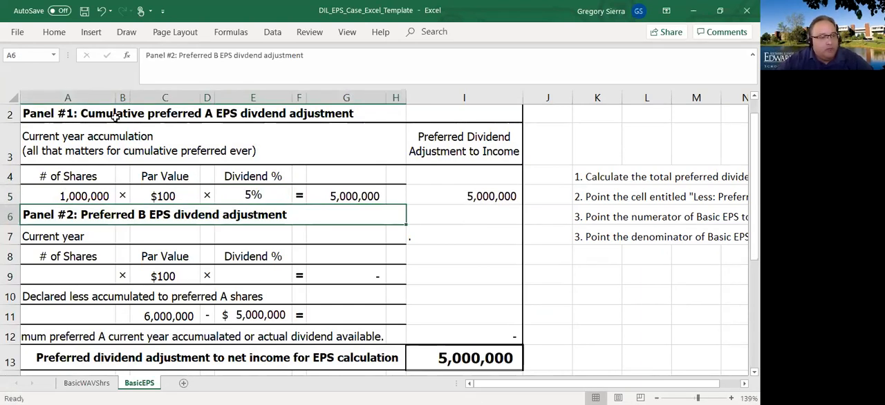
- Examine the preferred A current-year dividend calculation in row 5 and the income adjustment cell linked to it
drag(78, 155, 414, 202)
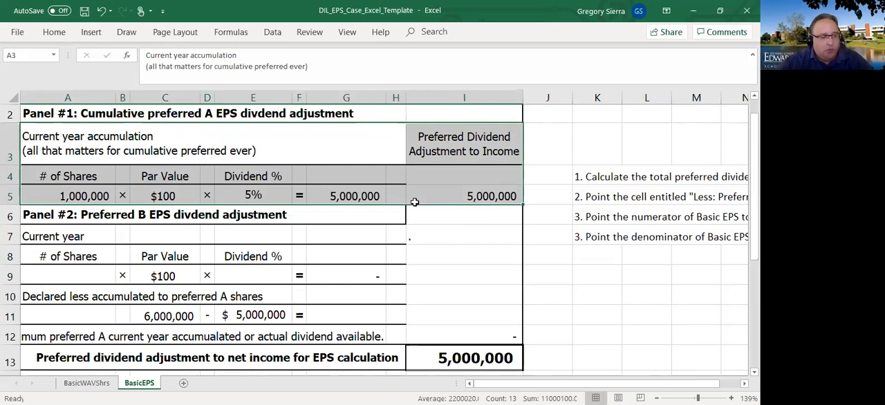
click(135, 190)
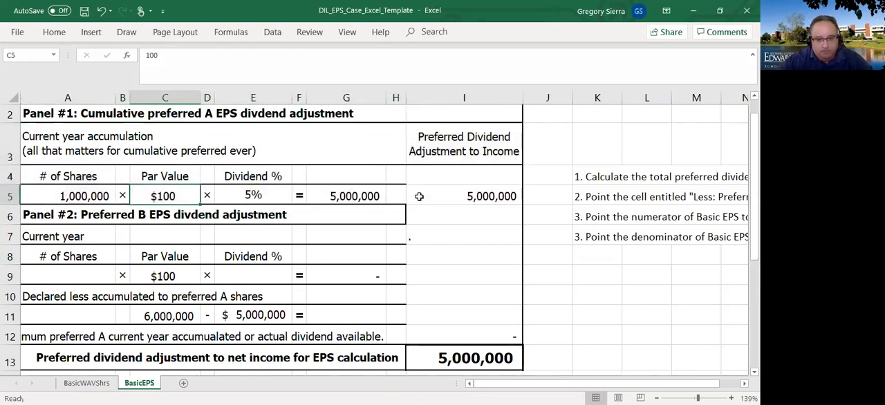
drag(391, 196, 41, 197)
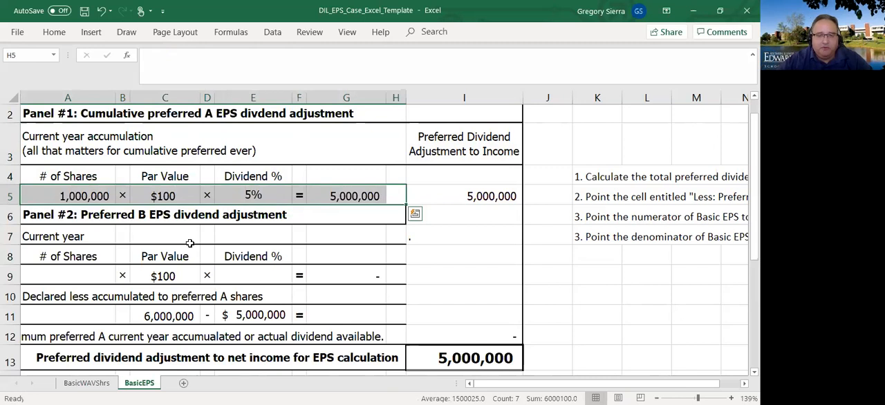
click(488, 195)
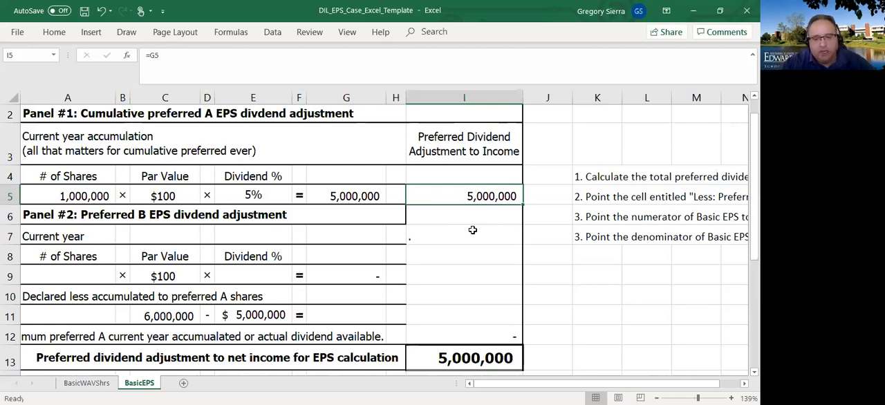
click(421, 261)
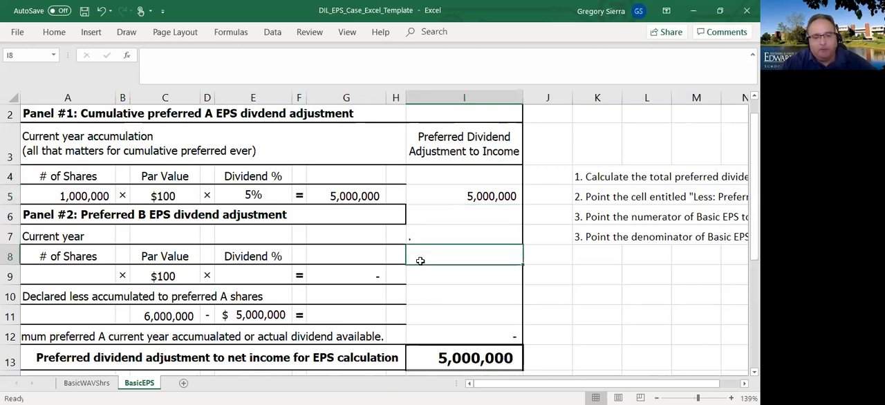
click(508, 199)
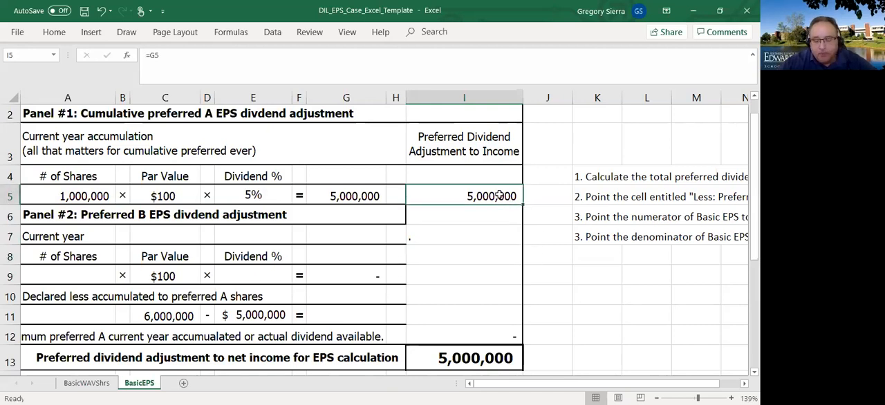
- Enter 2,000,000 shares in A9 and a 7% dividend rate in E9 for the preferred B panel
click(99, 275)
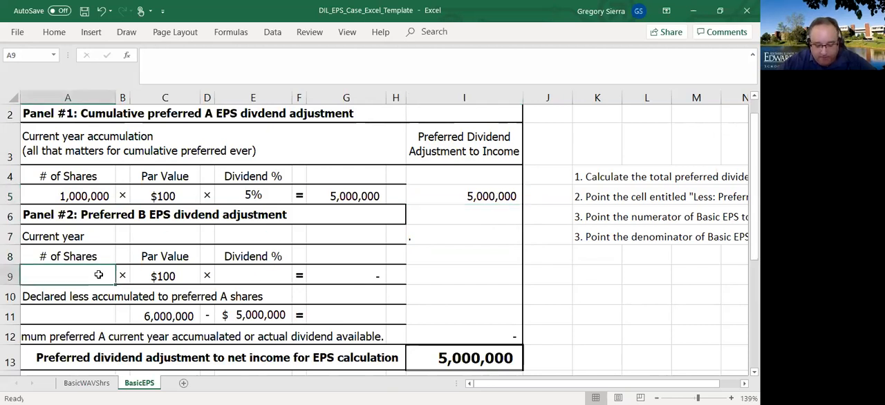
text(2,000,0)
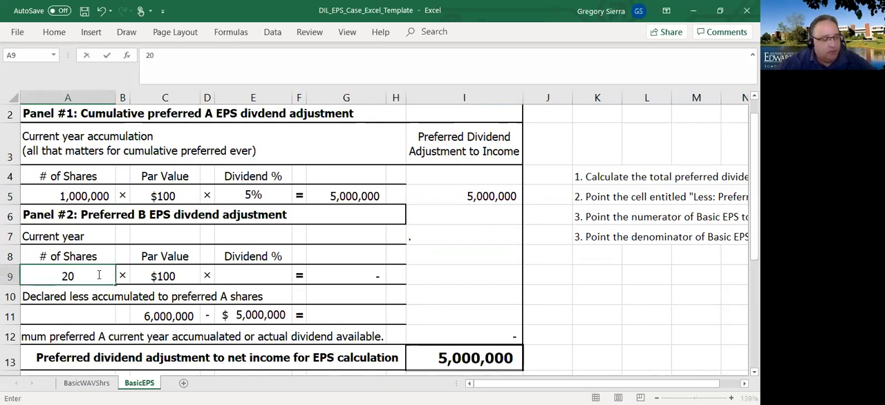
text(0000)
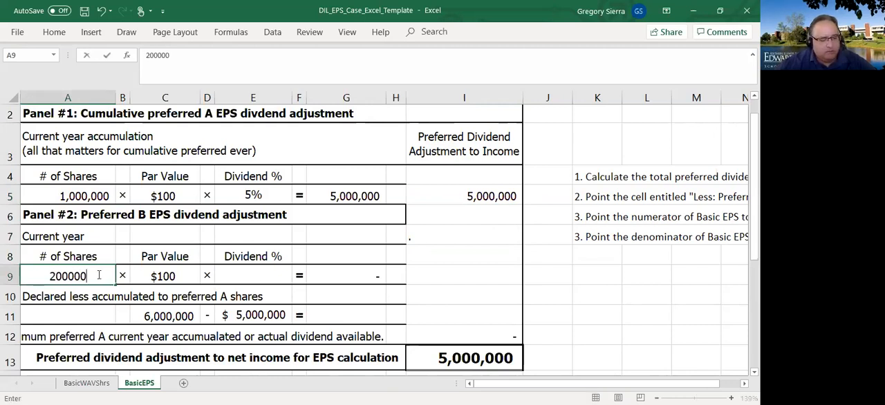
key(Return)
key(Up)
key(Right)
key(Right)
key(Right)
key(Right)
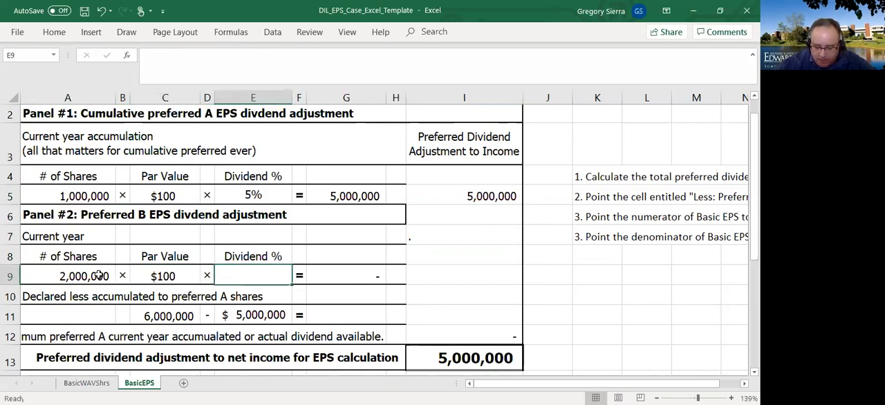
text(7)
key(ctrl+Return)
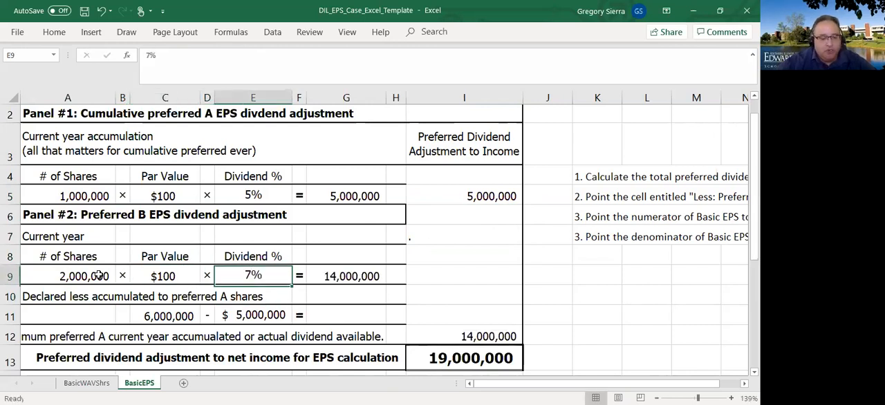
key(Right)
key(Right)
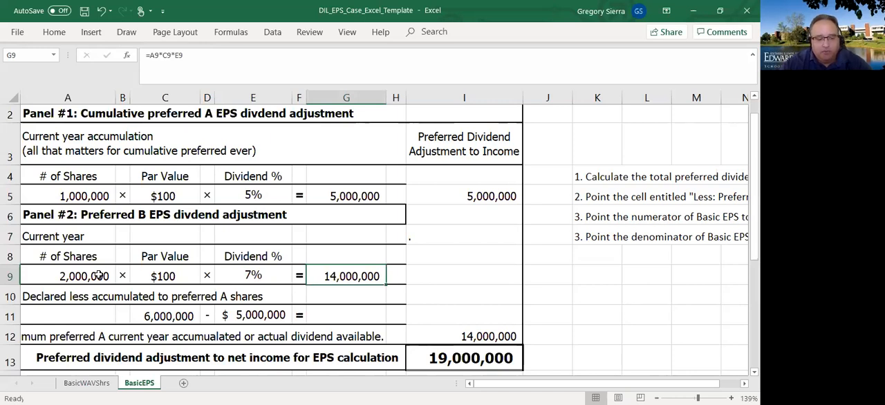
- Format the declared dividend amount in C11 as Accounting with the $ symbol
click(84, 298)
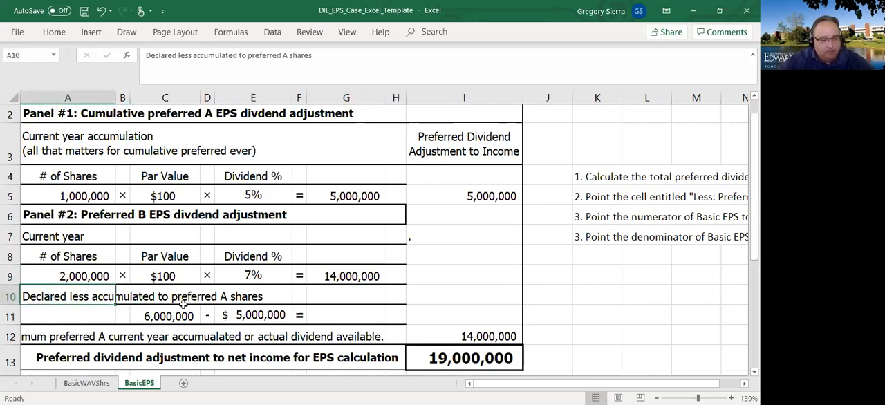
click(331, 318)
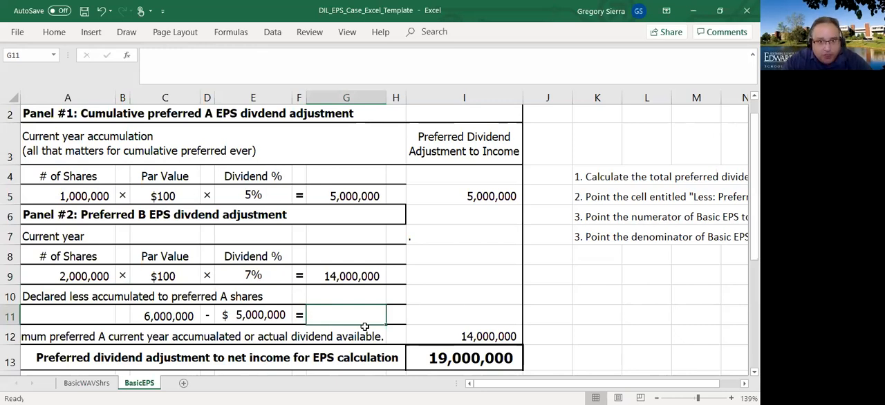
click(168, 316)
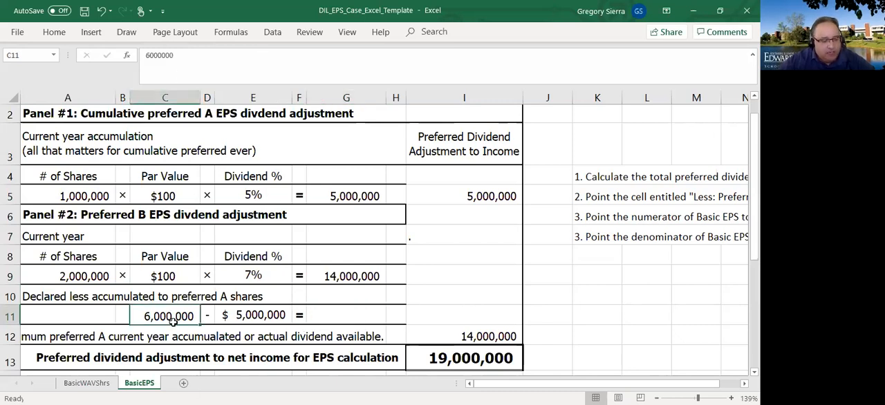
right_click(173, 322)
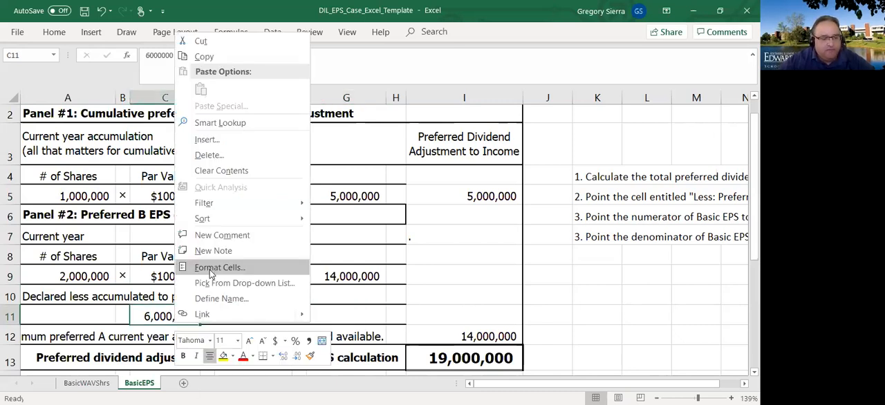
click(211, 274)
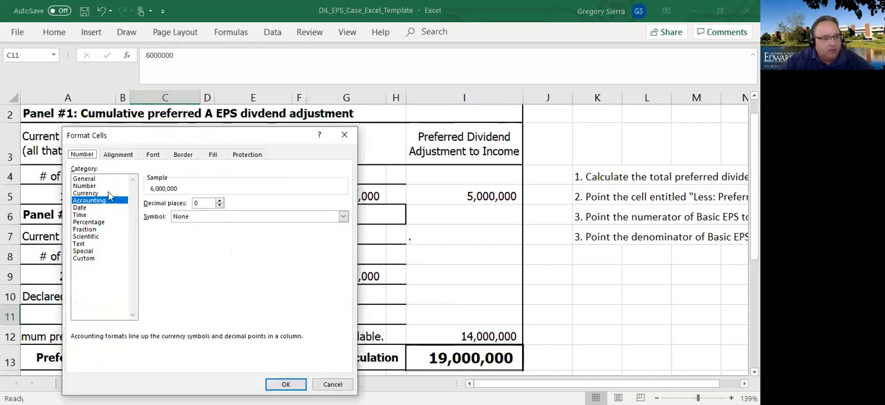
click(198, 217)
click(184, 232)
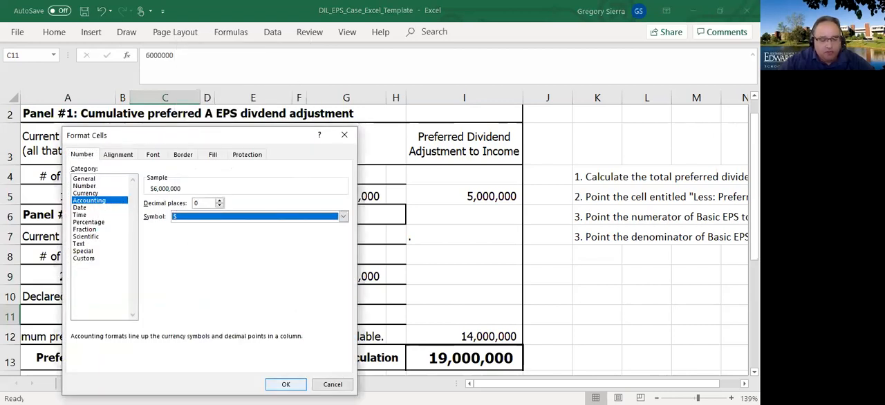
click(283, 384)
- Calculate the dividend available to preferred B in G11 as the declared amount in C11 minus the preferred A amount in E11
click(271, 318)
click(149, 316)
click(262, 320)
click(346, 321)
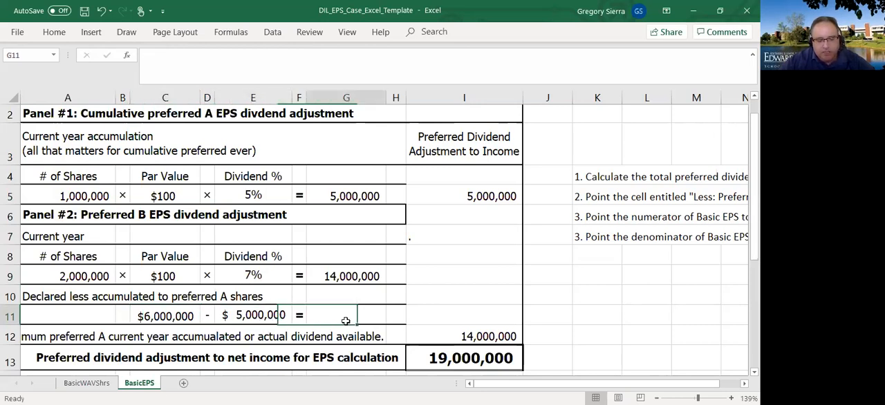
text(=)
key(Left)
key(Left)
key(Left)
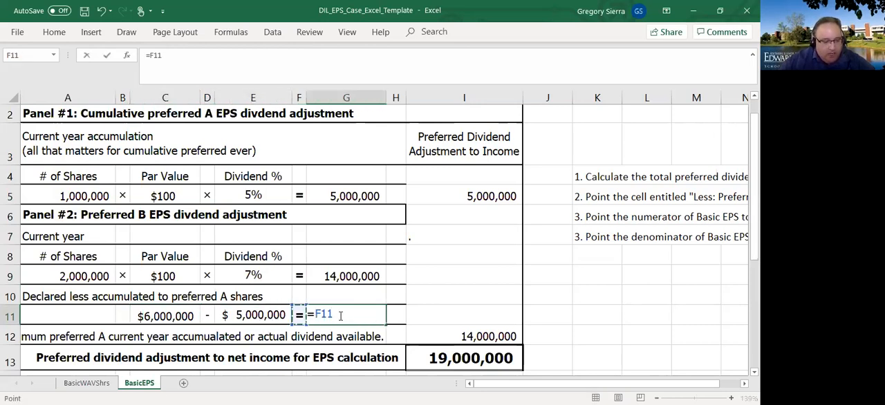
key(Left)
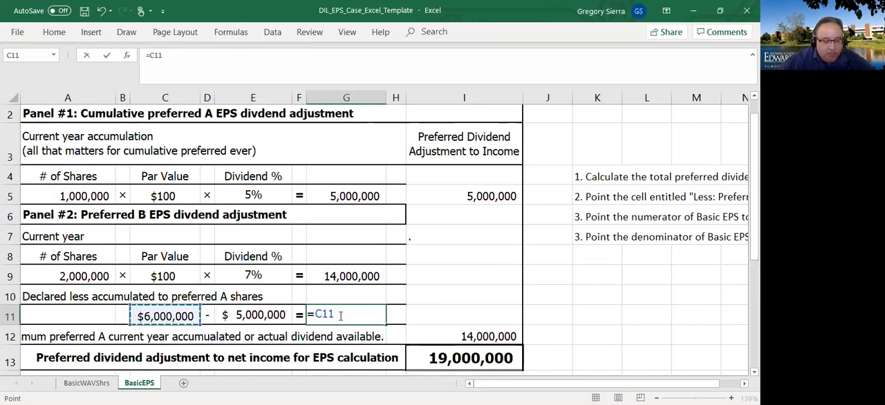
text(-)
key(Left)
key(Left)
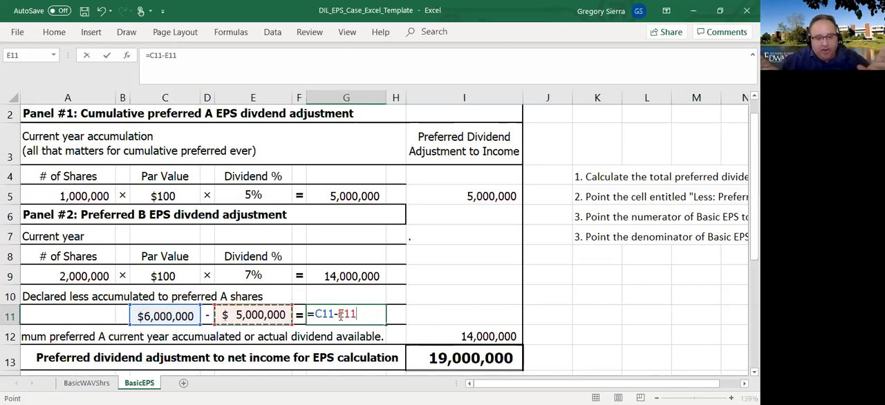
key(Return)
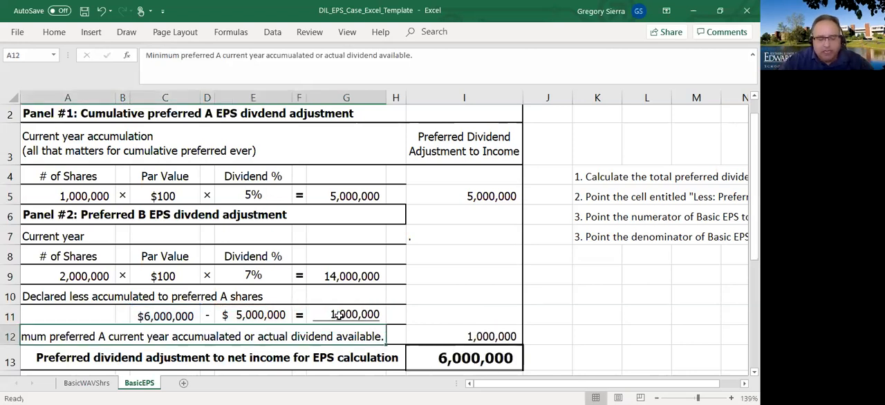
- Review the preferred A and B panels, comparing the amounts in G9 and G11 with the income adjustments in I5 and I12
click(447, 327)
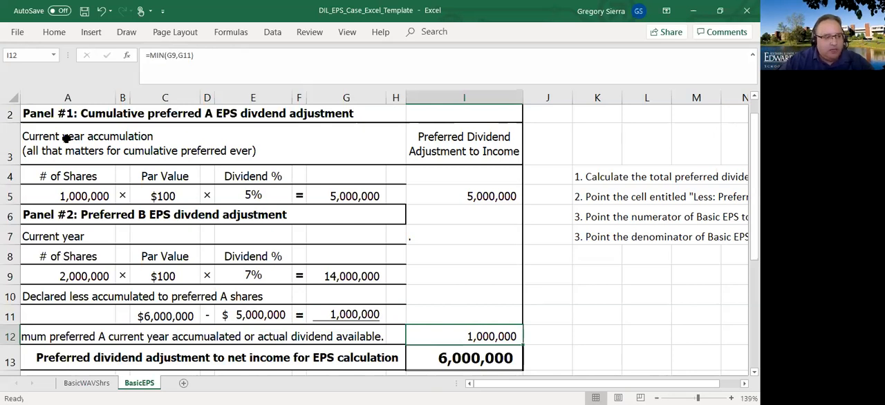
drag(63, 141, 69, 162)
drag(65, 114, 236, 189)
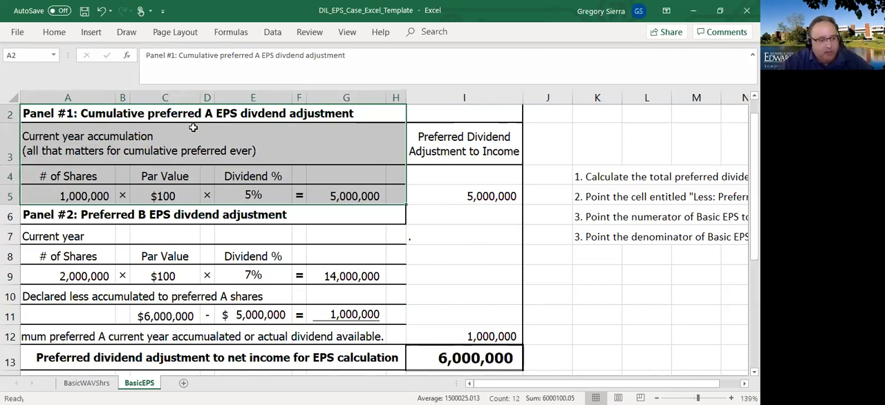
click(207, 236)
mouse_move(40, 219)
mouse_down()
mouse_move(304, 297)
mouse_move(317, 318)
mouse_up()
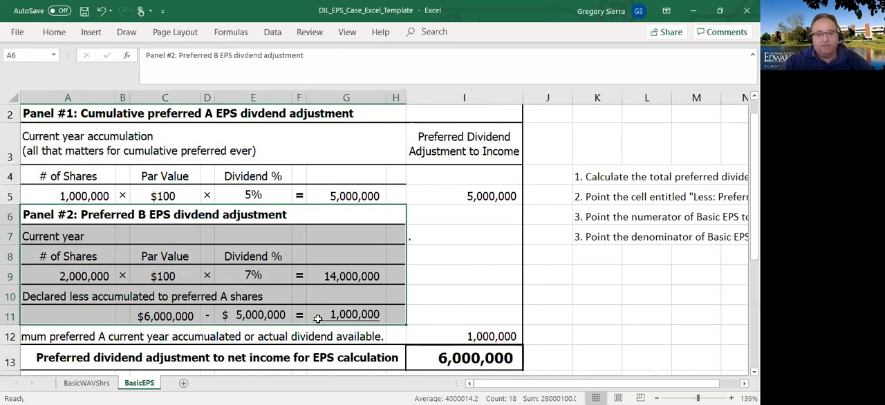
click(487, 337)
click(356, 316)
click(353, 277)
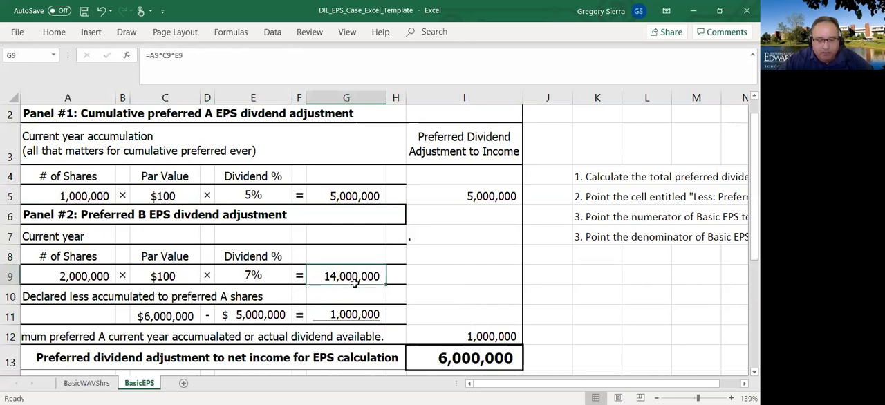
drag(350, 256, 348, 313)
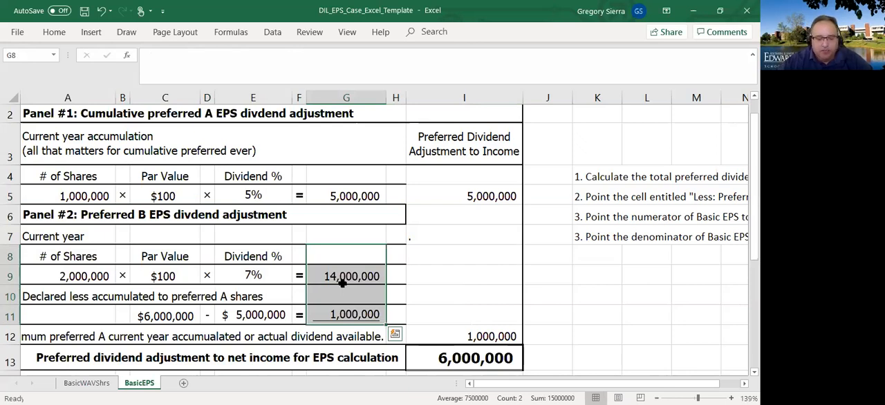
click(343, 285)
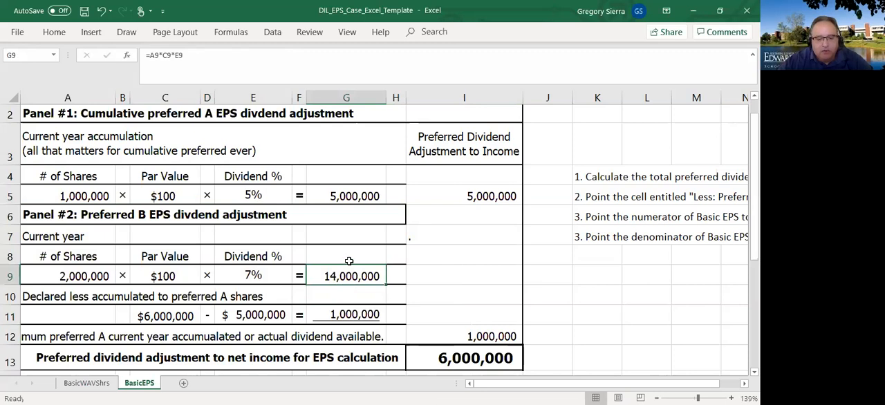
click(498, 197)
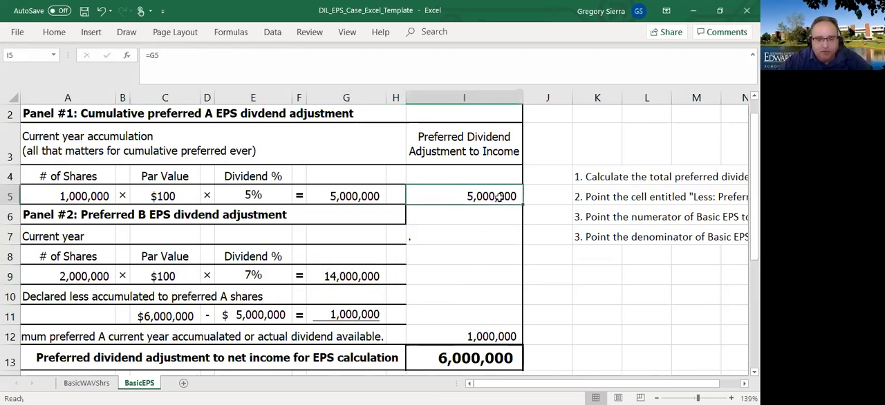
click(357, 276)
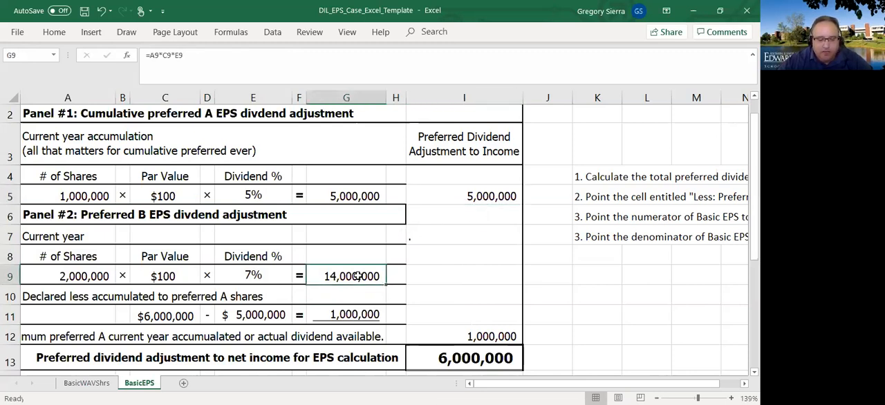
click(355, 314)
click(363, 274)
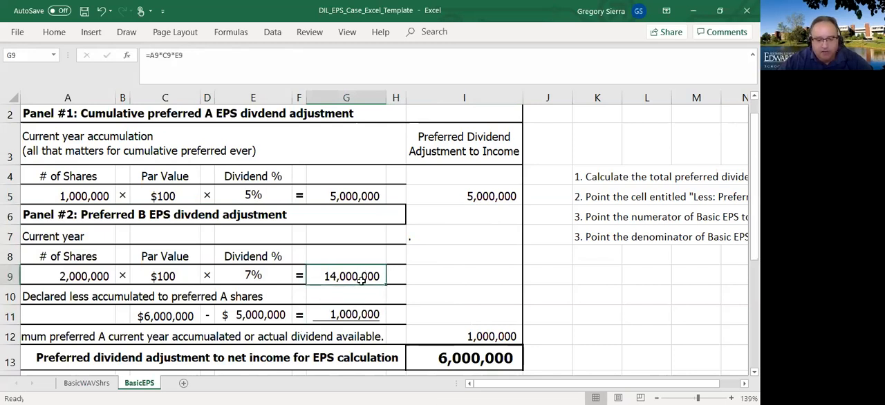
click(484, 199)
click(360, 313)
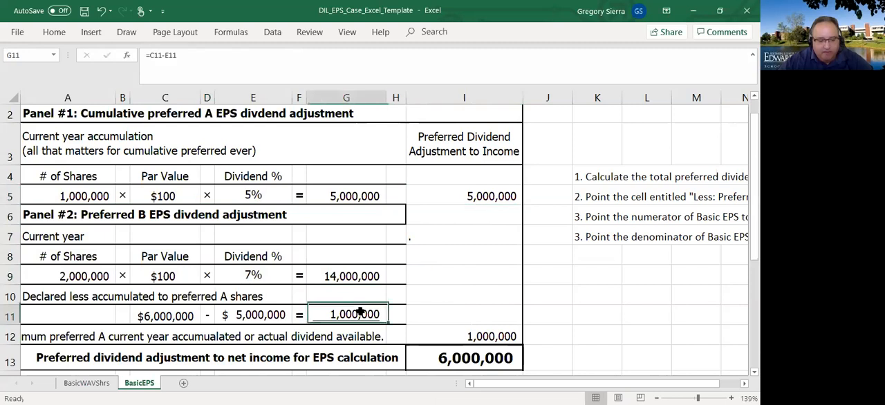
click(471, 334)
- Link the preferred dividends adjustment in I16 to the total preferred dividend adjustment in I13
scroll(471, 290, down, 2)
click(504, 223)
click(492, 312)
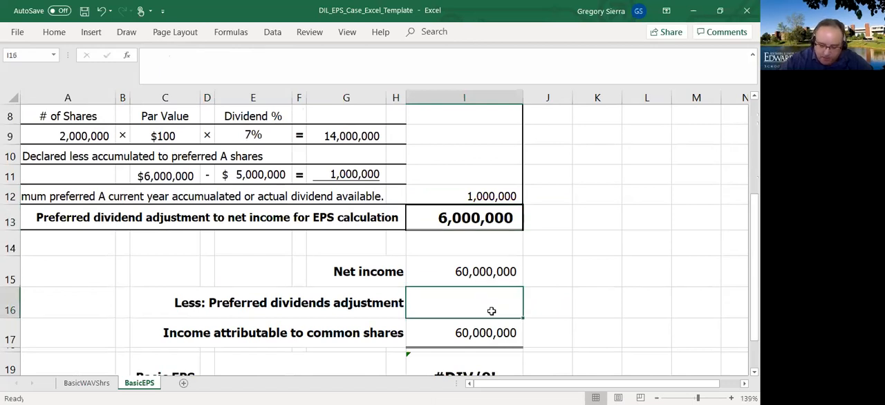
text(=)
click(506, 210)
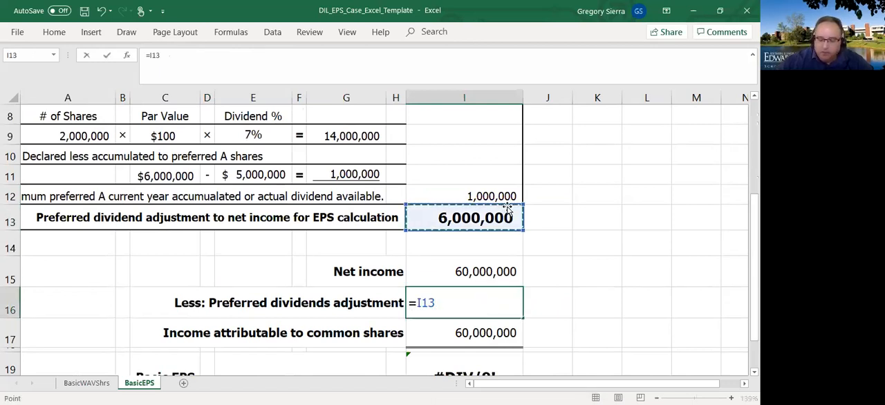
key(Return)
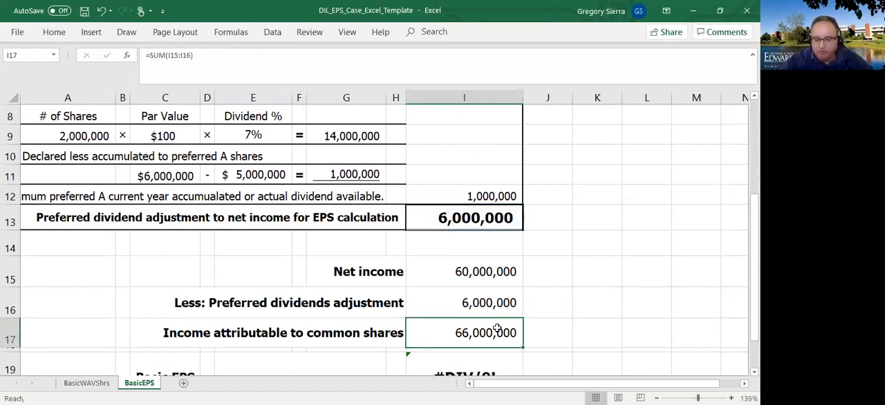
- Change the I16 formula to =-I13 so the preferred dividends adjustment is subtracted from net income
click(472, 309)
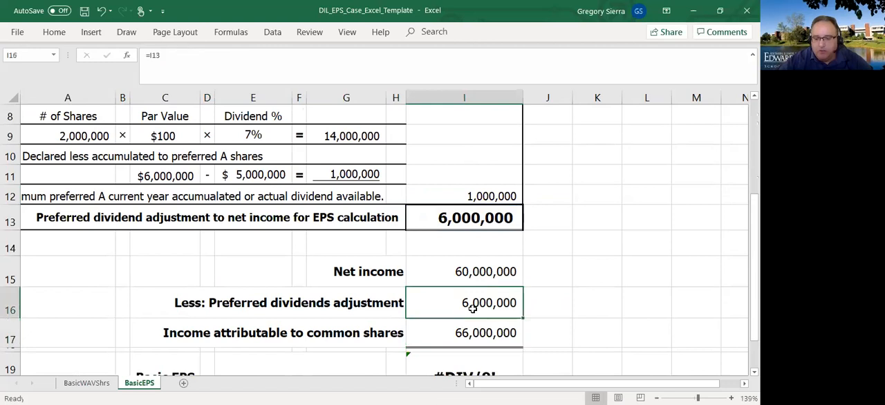
click(151, 56)
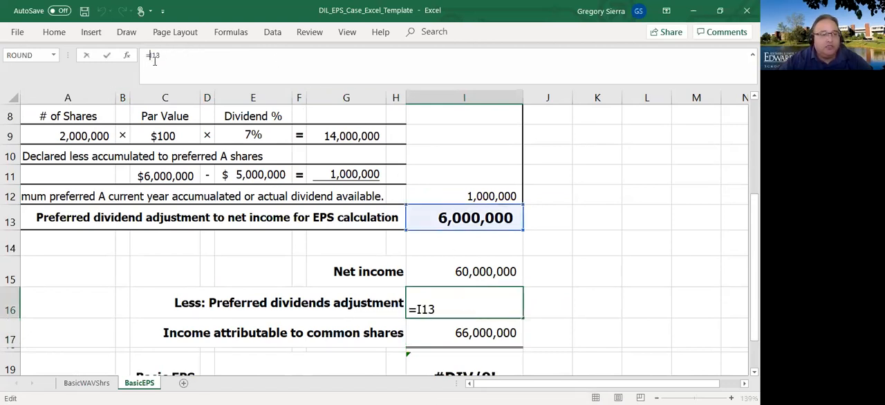
text(-)
key(Return)
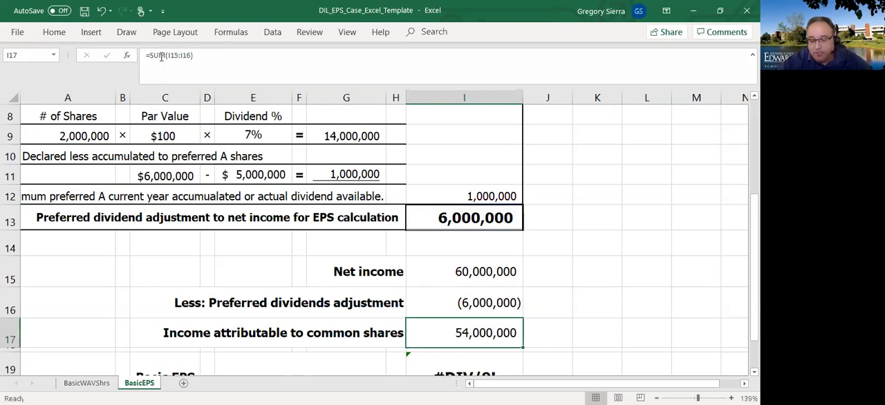
- Link the Basic EPS numerator in E19 to the income attributable to common shares in I17
scroll(510, 211, down, 1)
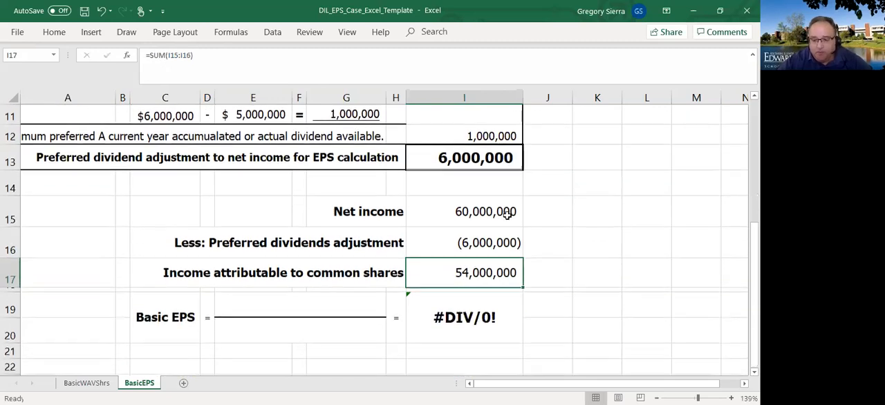
click(277, 307)
text(=)
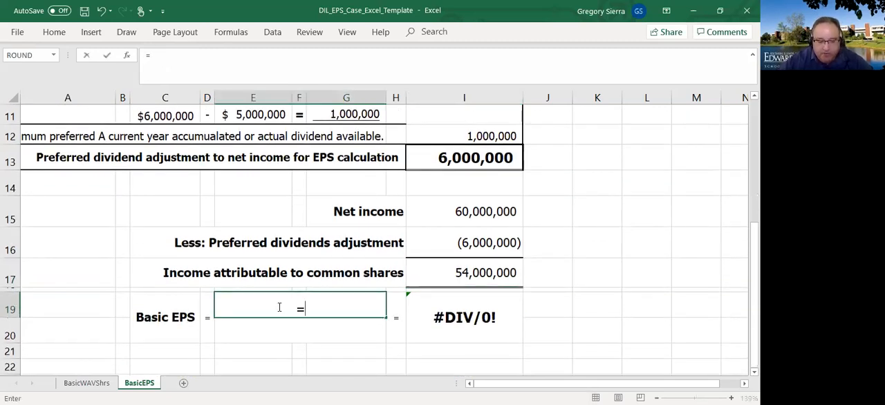
click(488, 277)
key(Return)
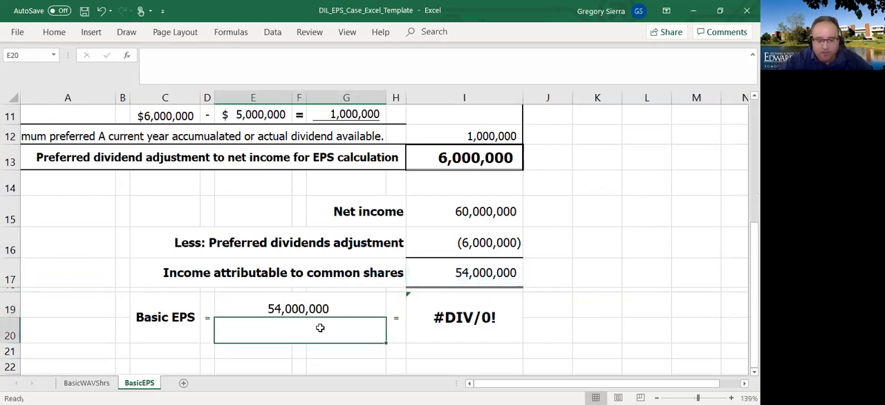
- Link the Basic EPS denominator in E20 to the total weighted-average common shares in BasicWAVShrs!F12
text(=)
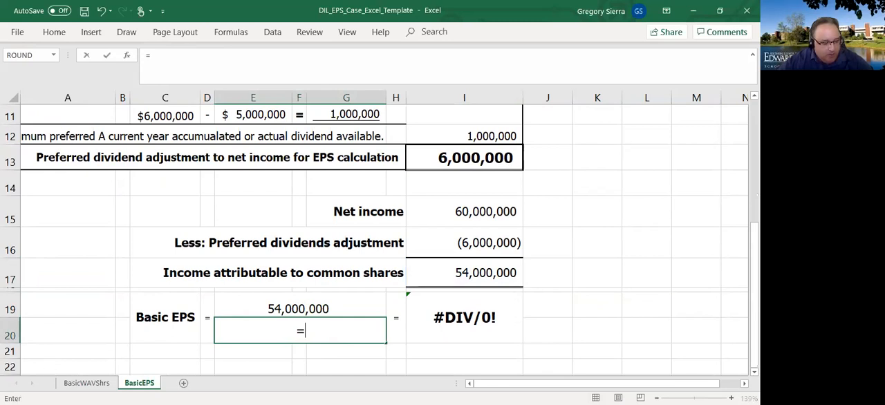
click(82, 385)
click(389, 329)
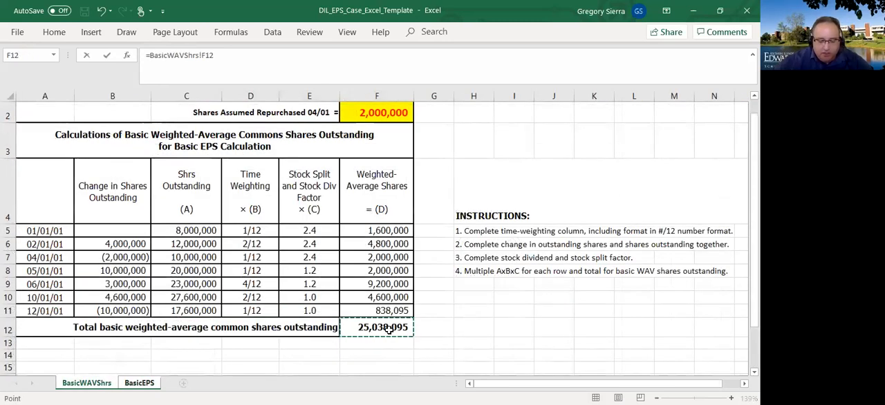
key(Return)
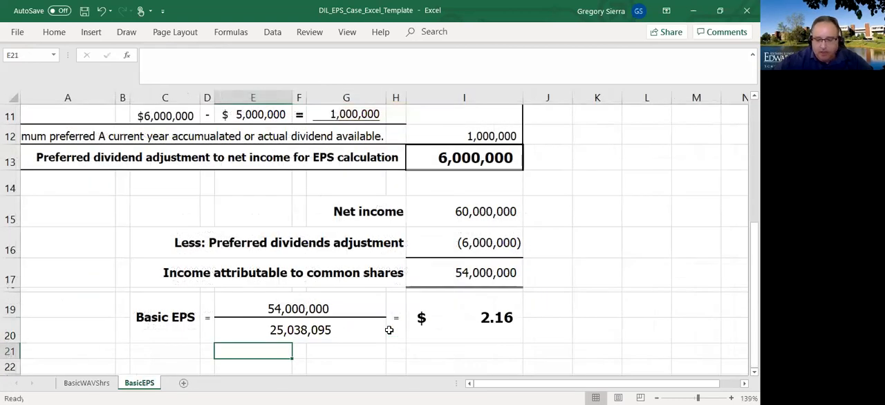
- Review the Basic EPS formula in I19 and the supporting BasicWAVShrs worksheet, returning to BasicEPS
click(464, 323)
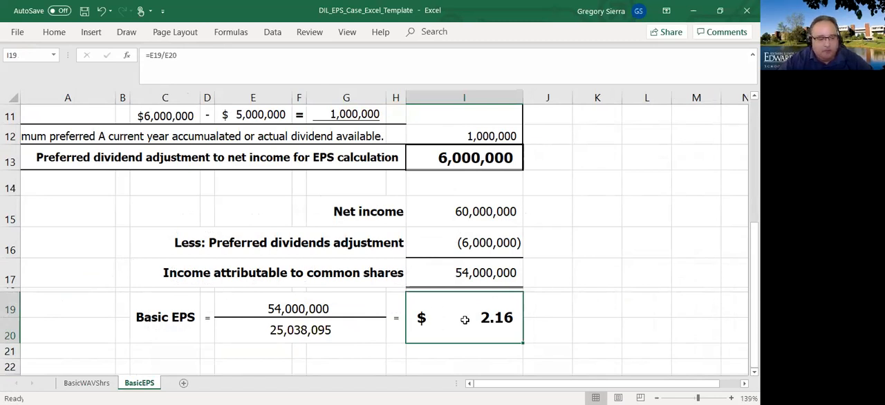
click(61, 384)
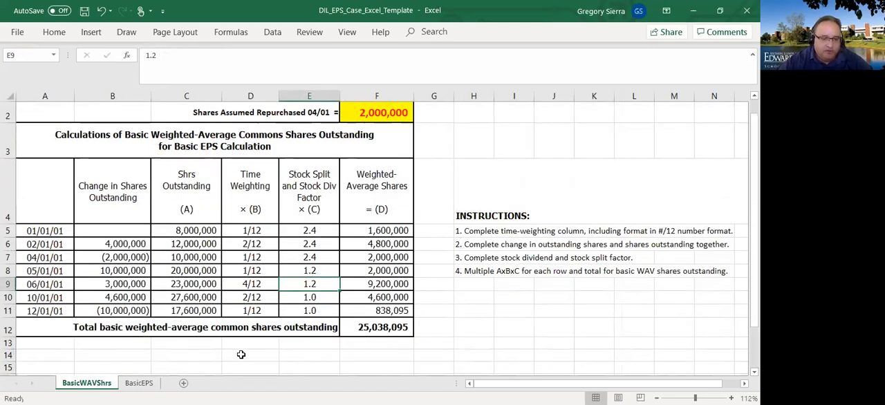
click(140, 384)
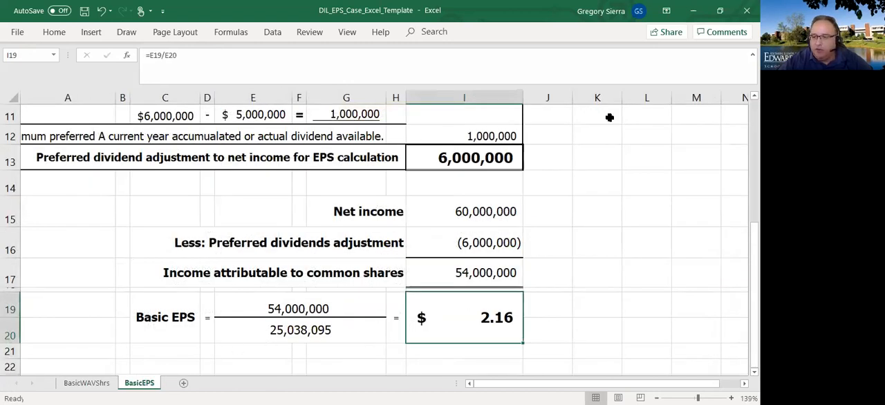